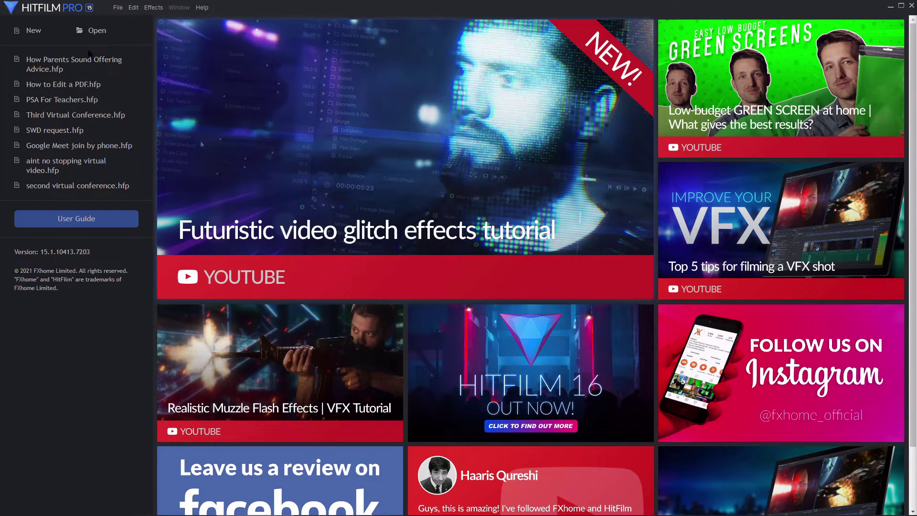
Step: Start a new project, bringing up the 1080p Full HD @ 30 fps (1920×1080) settings template
{"action": "left_click", "coordinate": [36, 35]}
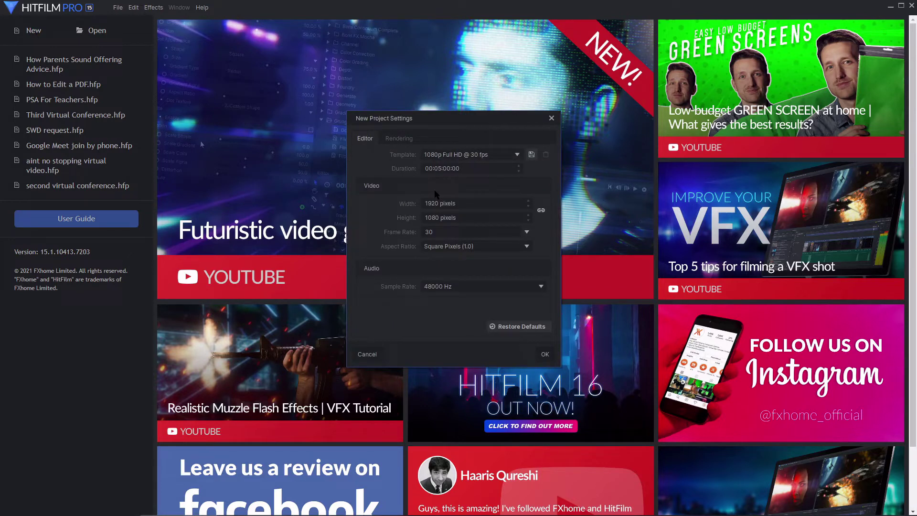
Step: Accept the default 1080p project settings and show the Viewer and Media panels
{"action": "left_click", "coordinate": [544, 355]}
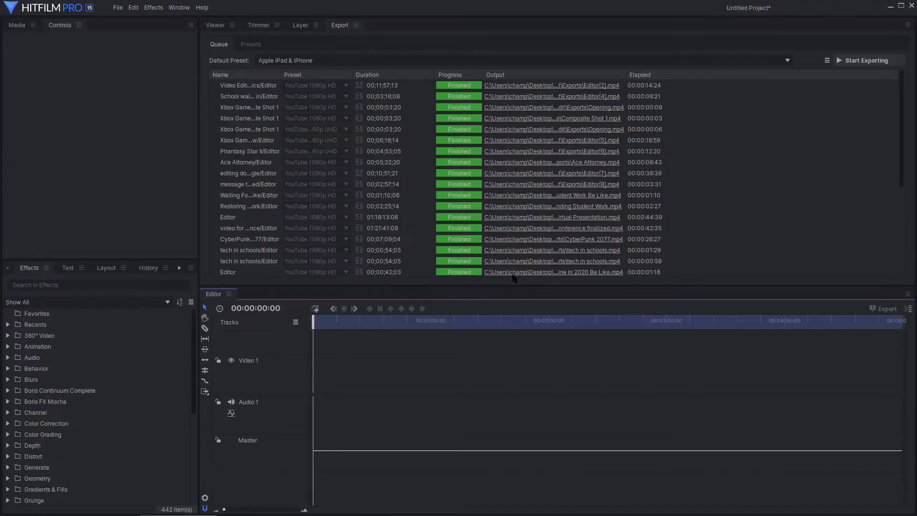
{"action": "left_click", "coordinate": [217, 29]}
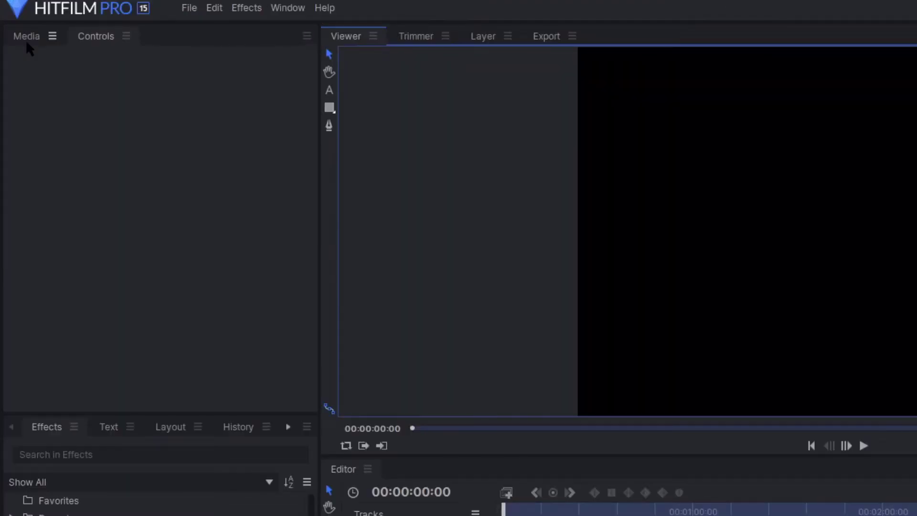
{"action": "left_click", "coordinate": [26, 39]}
Step: Import video without music.MP4 and music.mp3 from Desktop > video and music, then deselect them
{"action": "left_click", "coordinate": [29, 68]}
{"action": "left_click", "coordinate": [53, 135]}
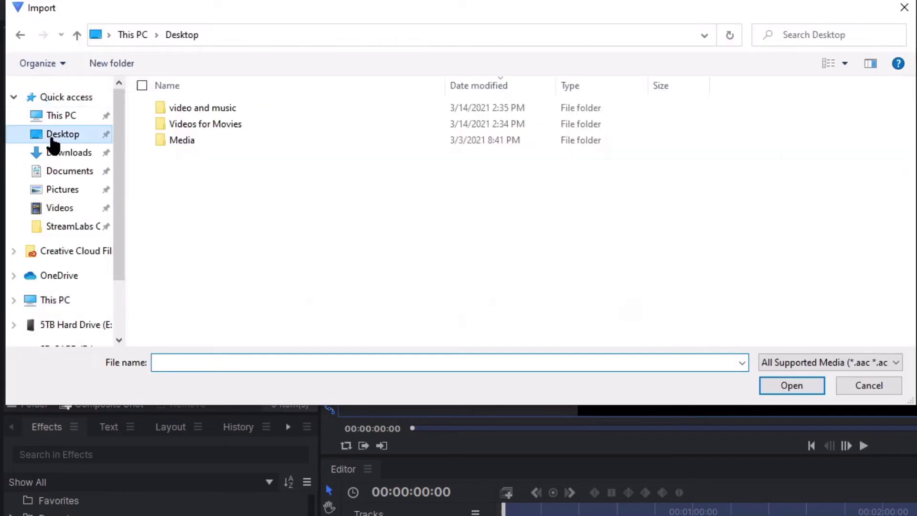
{"action": "double_click", "coordinate": [222, 105]}
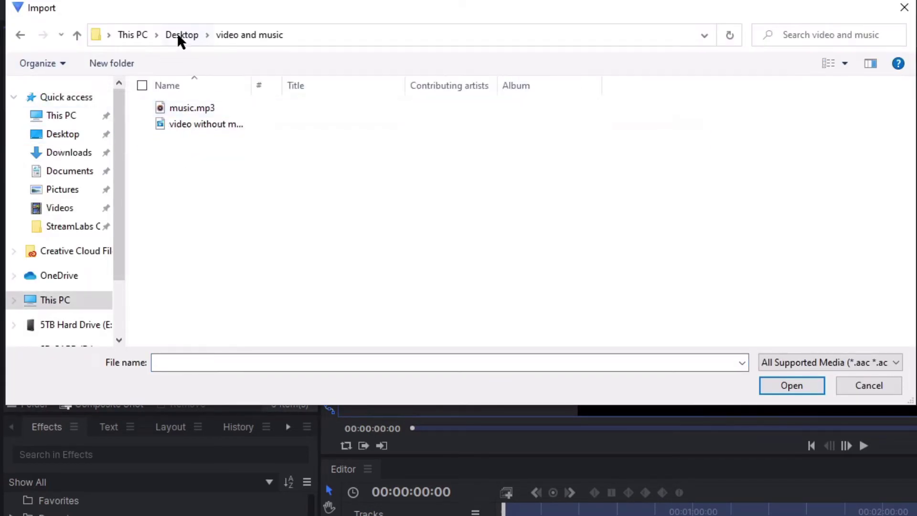
{"action": "left_click", "coordinate": [201, 125]}
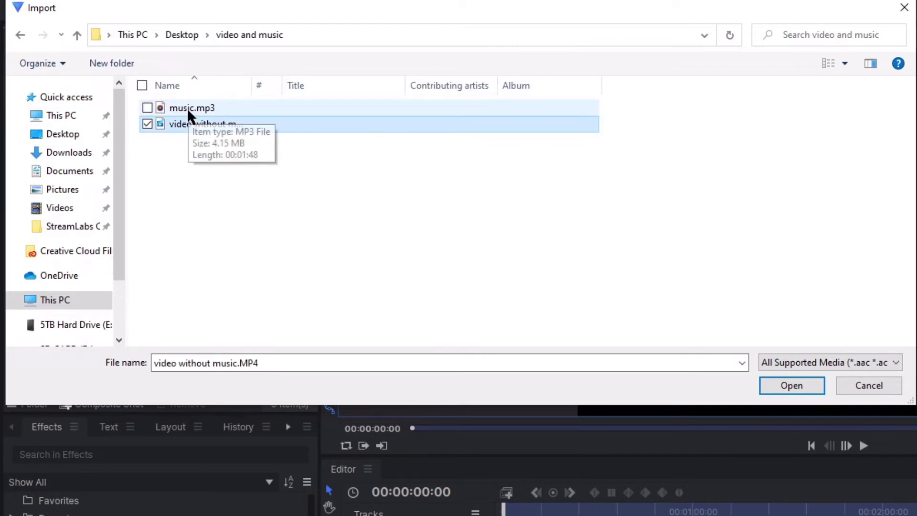
{"action": "left_click", "coordinate": [187, 108], "text": "ctrl"}
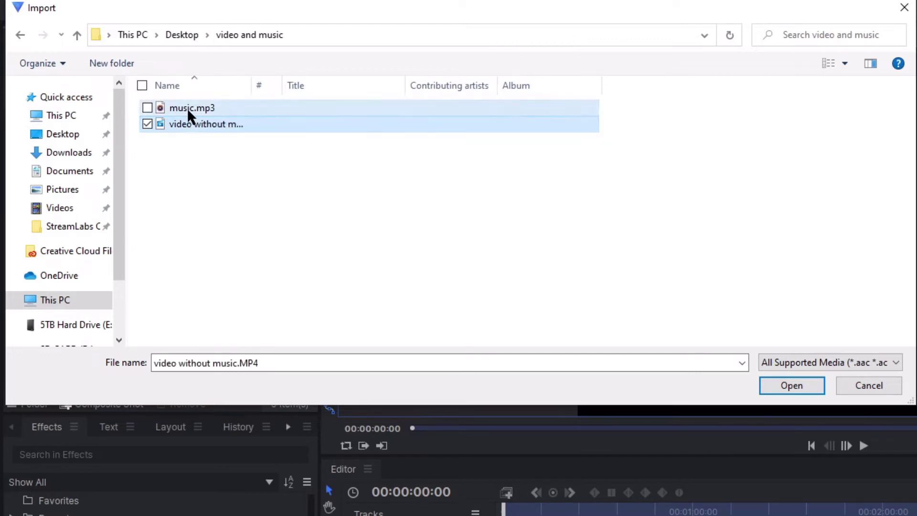
{"action": "left_click", "coordinate": [770, 388]}
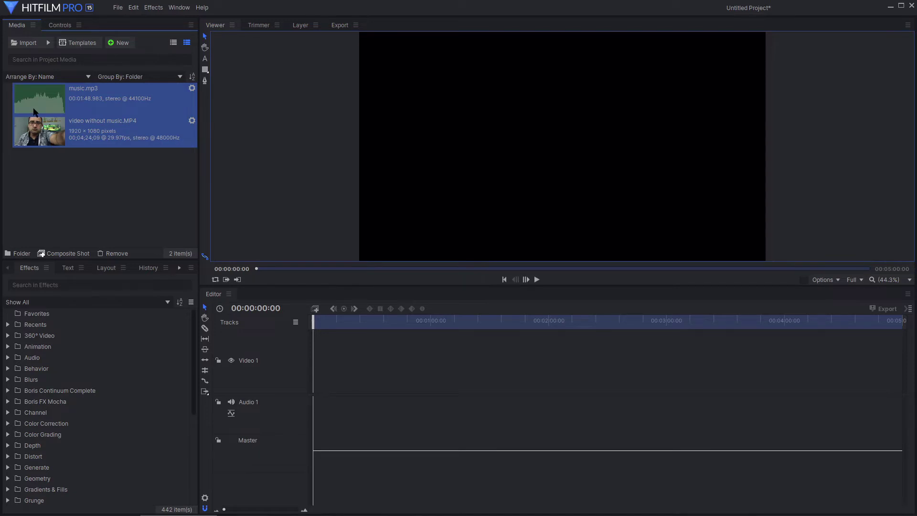
{"action": "left_click", "coordinate": [83, 183]}
Step: Place video without music.MP4 on the timeline and match the sequence settings to the clip
{"action": "left_click", "coordinate": [50, 137]}
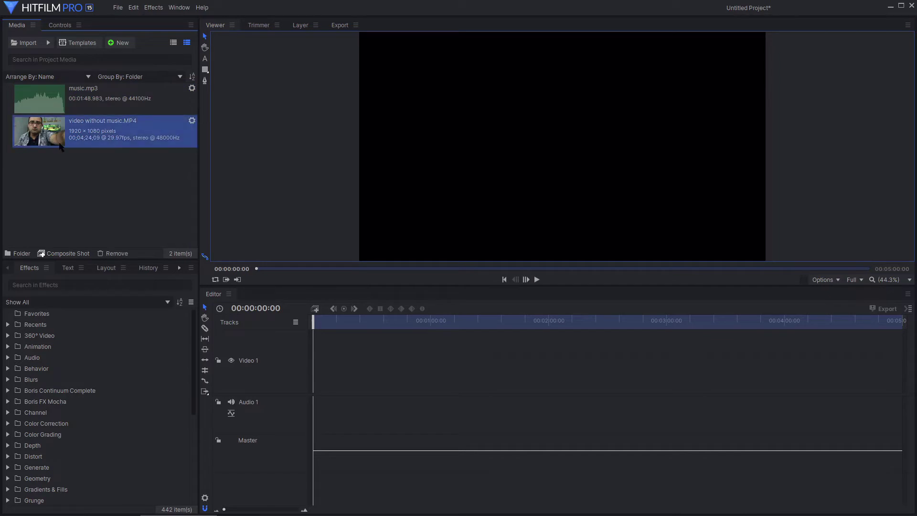
{"action": "left_click_drag", "start_coordinate": [42, 130], "coordinate": [314, 376]}
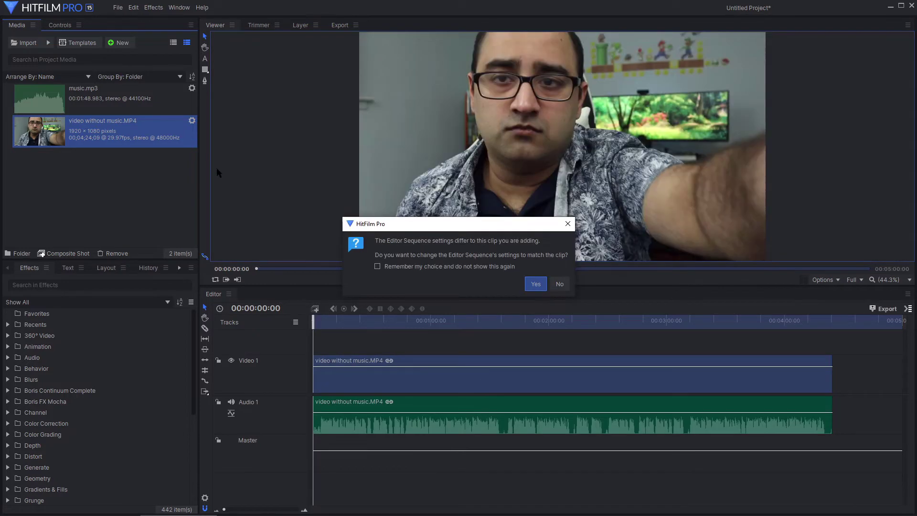
{"action": "left_click", "coordinate": [535, 285]}
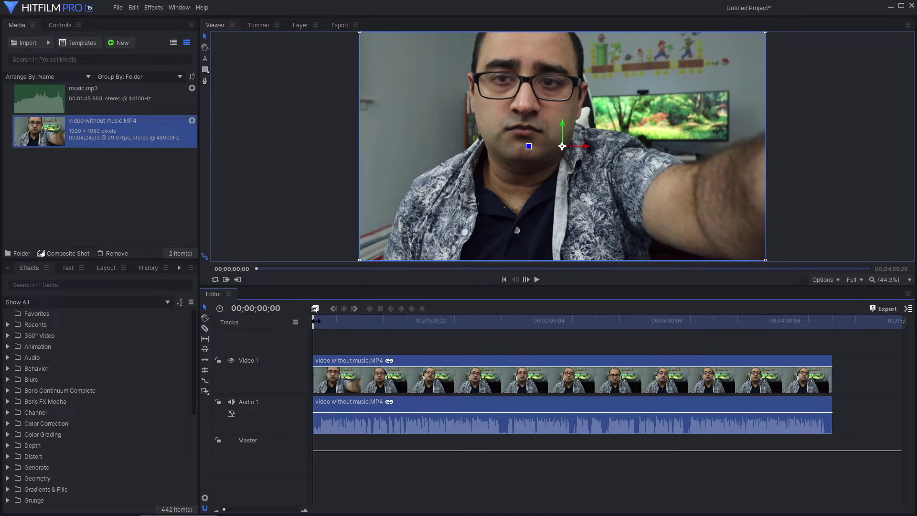
Step: Preview the timeline playback about six seconds in, then stop it
{"action": "key", "text": "space"}
{"action": "left_click_drag", "start_coordinate": [315, 321], "coordinate": [326, 321]}
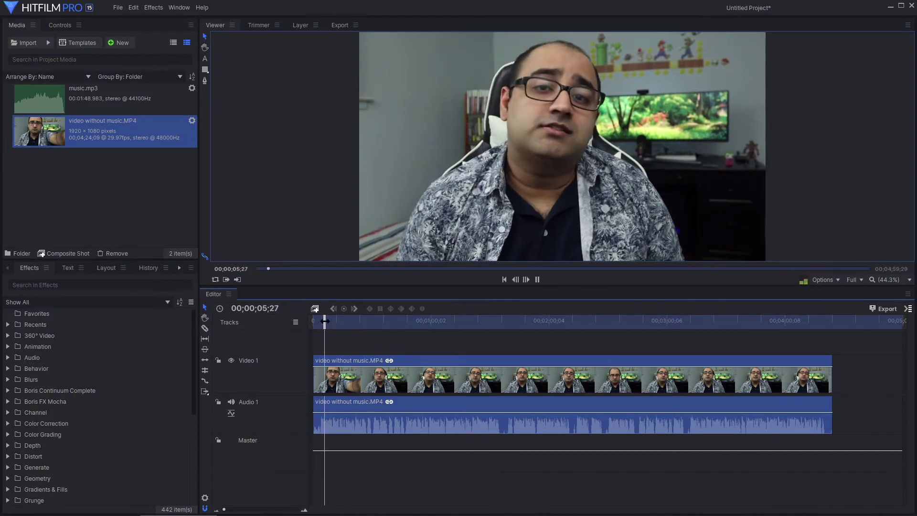
{"action": "key", "text": "space"}
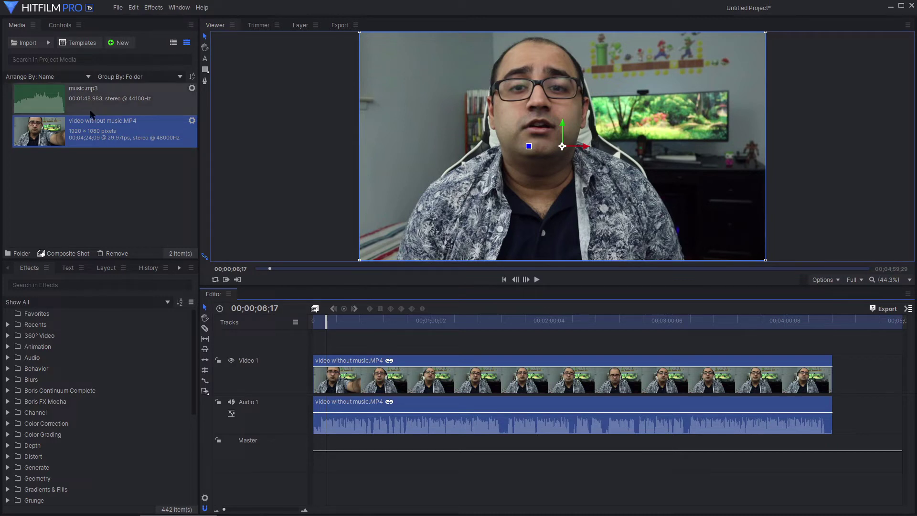
{"action": "left_click", "coordinate": [79, 98]}
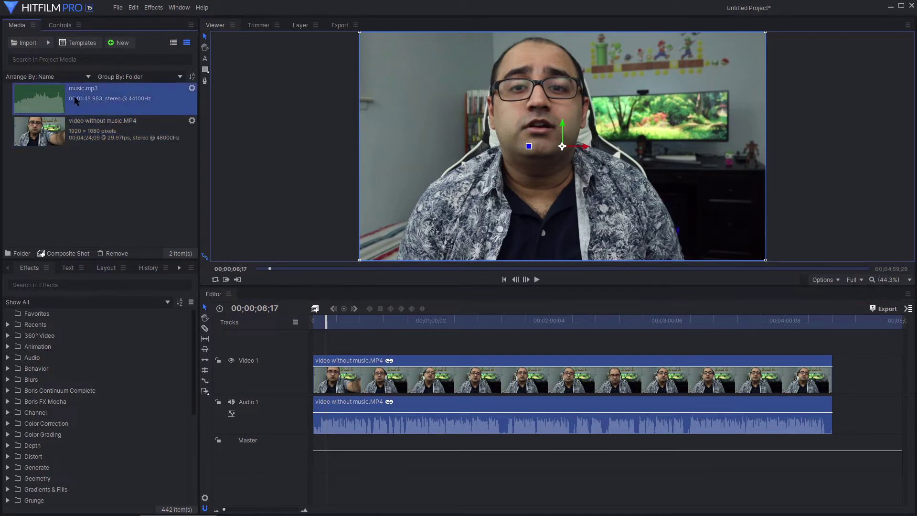
{"action": "left_click_drag", "start_coordinate": [75, 100], "coordinate": [315, 410]}
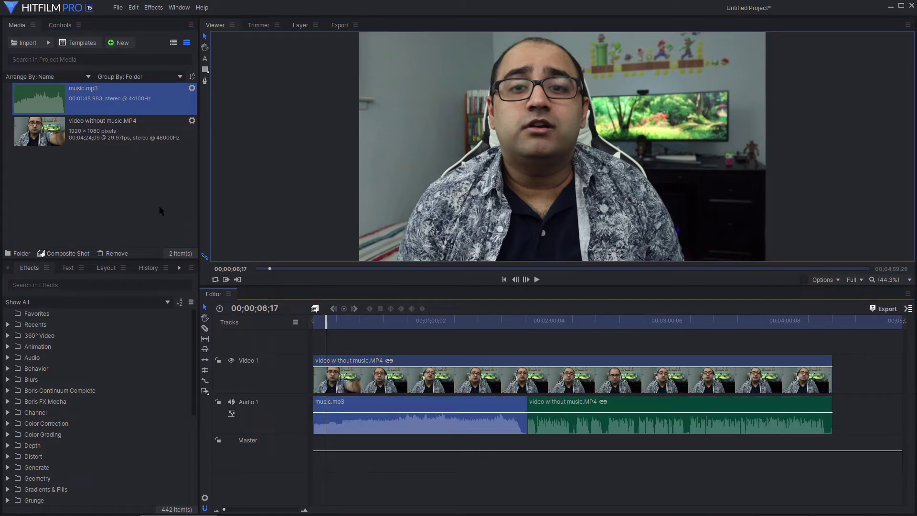
{"action": "left_click", "coordinate": [537, 280]}
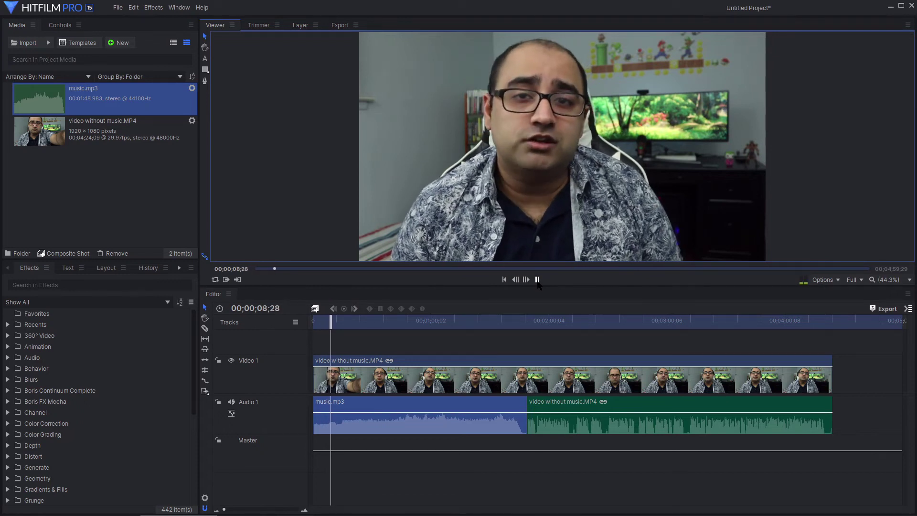
{"action": "left_click", "coordinate": [537, 280]}
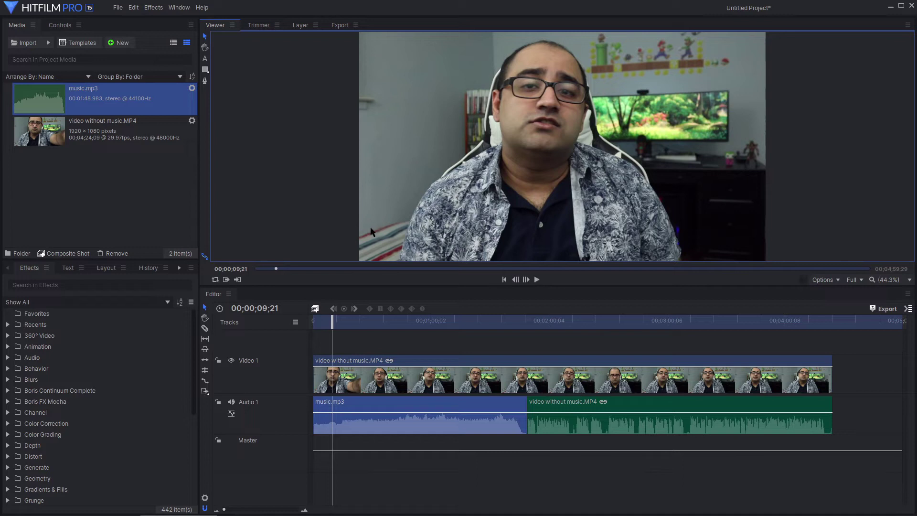
{"action": "key", "text": "ctrl+z"}
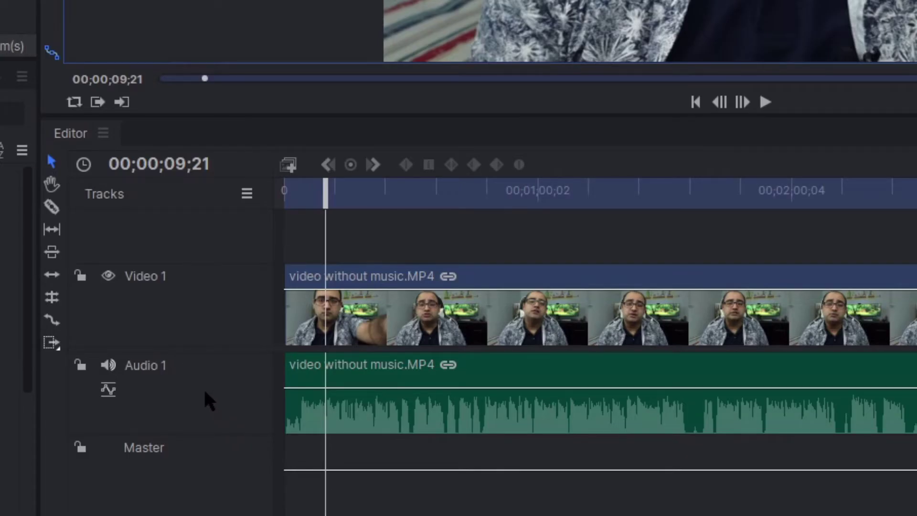
{"action": "right_click", "coordinate": [205, 398]}
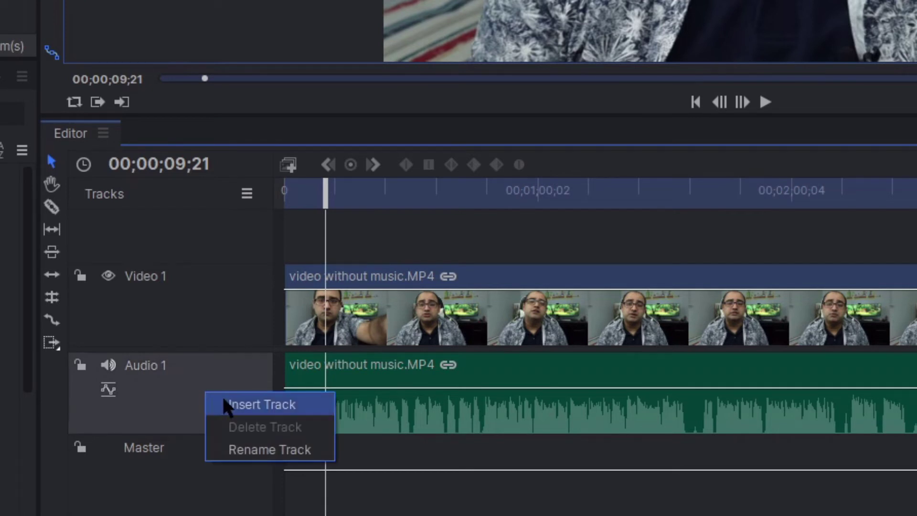
Step: Add an Audio 2 track, place music.mp3 on it, and start preview playback
{"action": "left_click", "coordinate": [261, 405]}
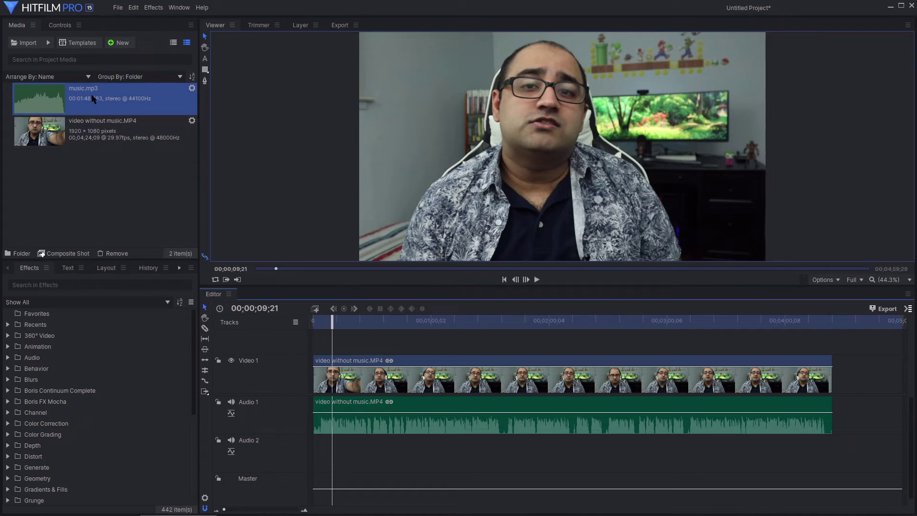
{"action": "left_click_drag", "start_coordinate": [92, 97], "coordinate": [315, 446]}
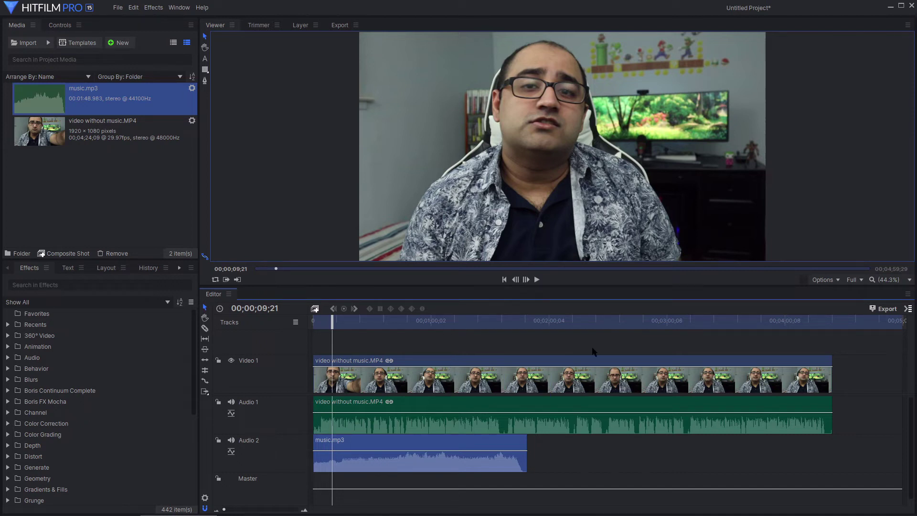
{"action": "left_click", "coordinate": [538, 280]}
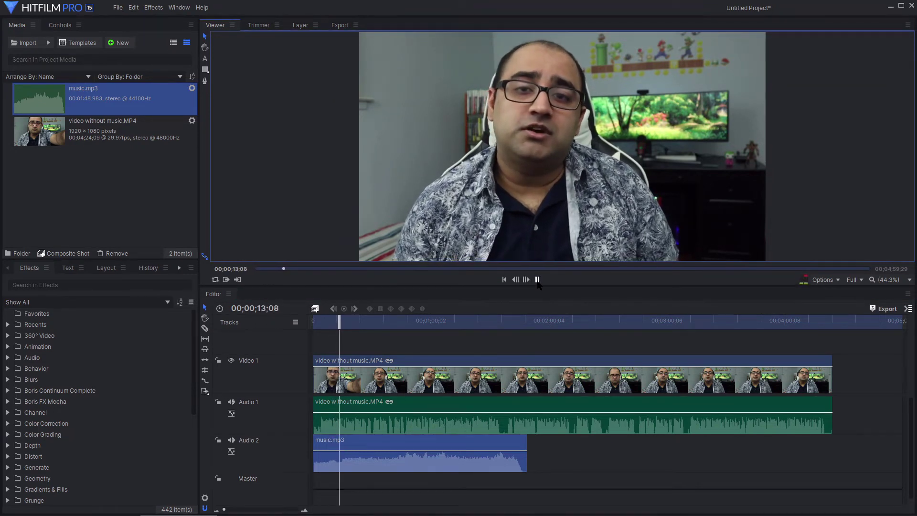
Step: Lower music.mp3 to -12 dB, restore the voice clip to 0 dB, and play back to check
{"action": "left_click", "coordinate": [538, 280]}
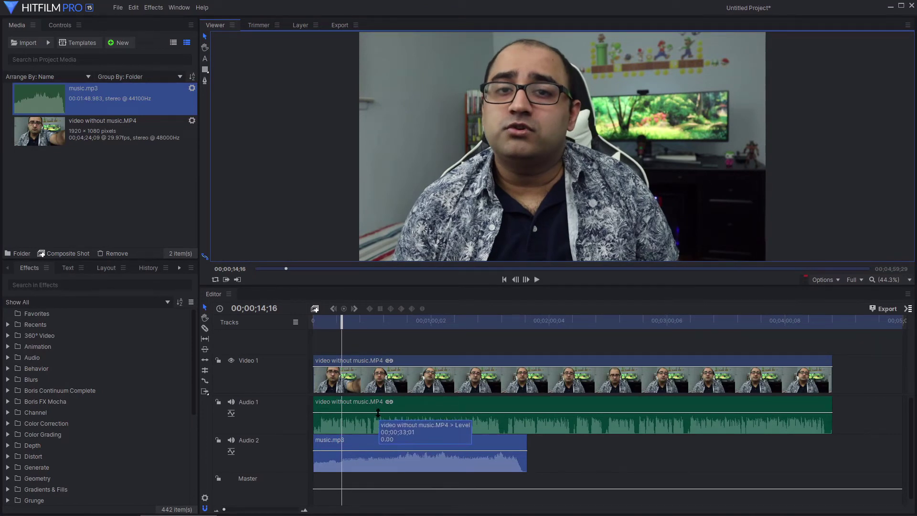
{"action": "left_click", "coordinate": [378, 413]}
{"action": "left_click_drag", "start_coordinate": [378, 413], "coordinate": [378, 415]}
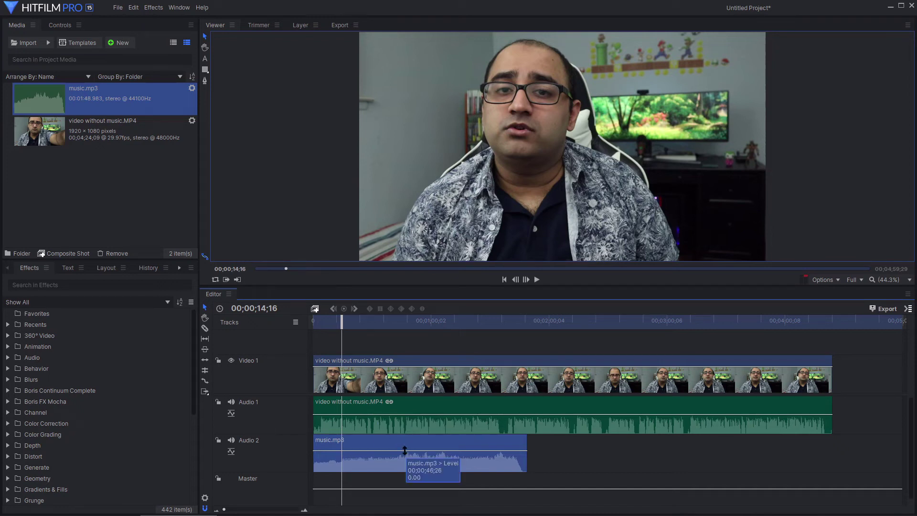
{"action": "left_click_drag", "start_coordinate": [402, 450], "coordinate": [401, 456]}
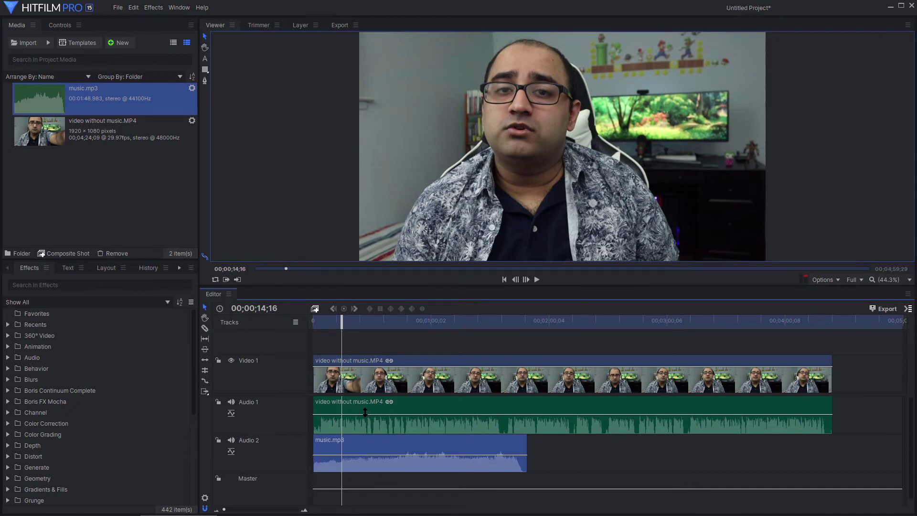
{"action": "left_click_drag", "start_coordinate": [365, 412], "coordinate": [364, 411]}
{"action": "left_click", "coordinate": [538, 280]}
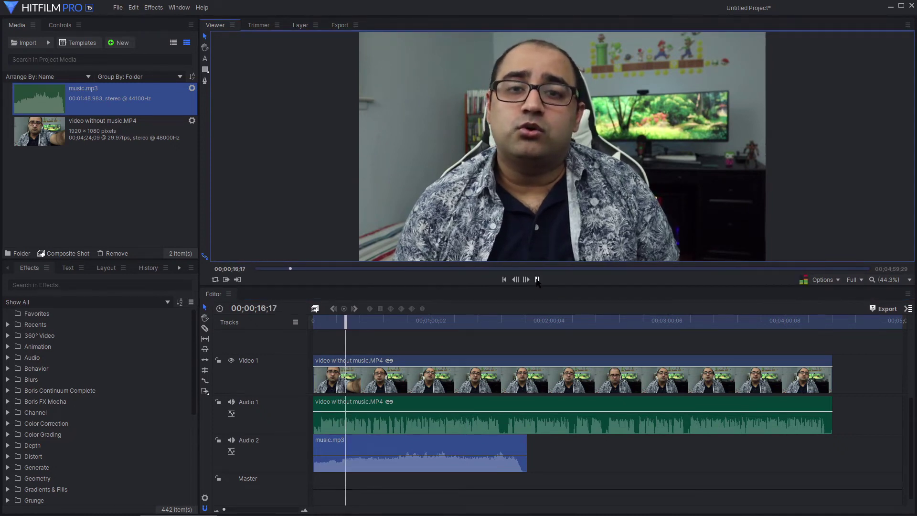
{"action": "left_click", "coordinate": [538, 280]}
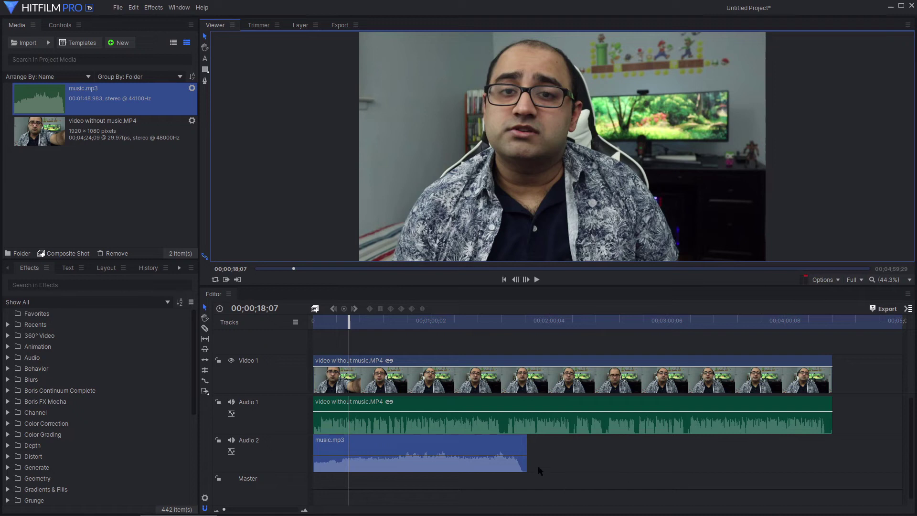
Step: Add two more music.mp3 copies back-to-back after the first on Audio 2
{"action": "left_click", "coordinate": [508, 447]}
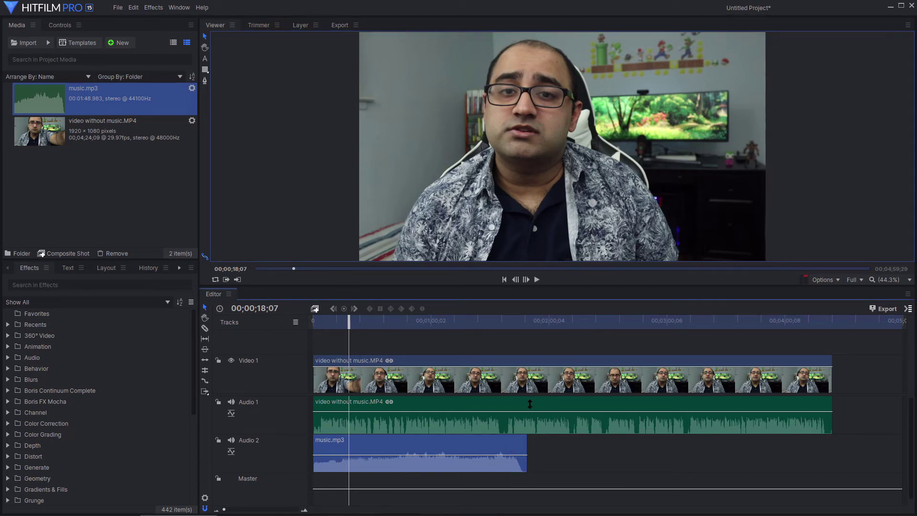
{"action": "left_click", "coordinate": [538, 322]}
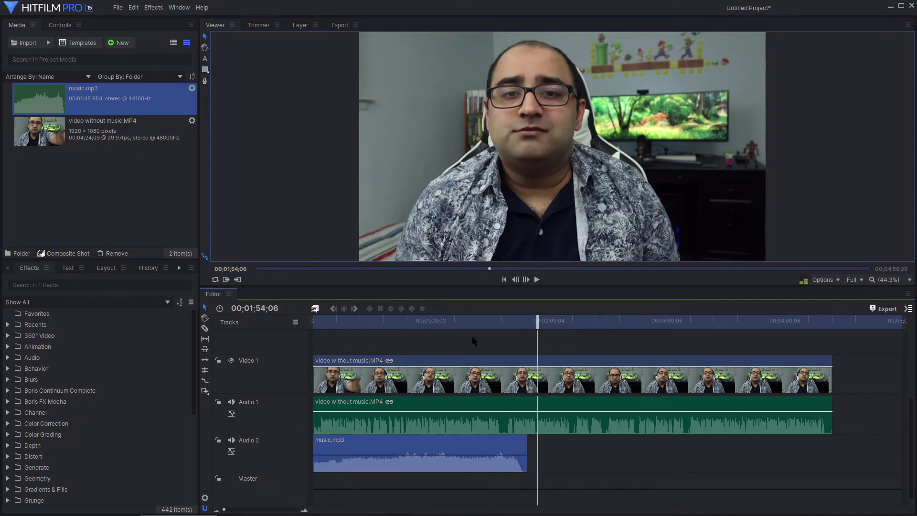
{"action": "left_click_drag", "start_coordinate": [39, 99], "coordinate": [529, 457]}
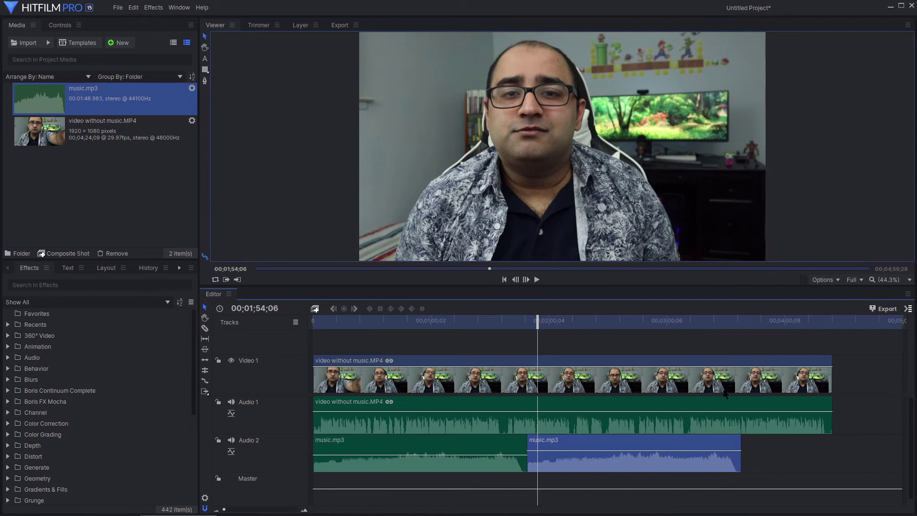
{"action": "left_click_drag", "start_coordinate": [111, 103], "coordinate": [744, 464]}
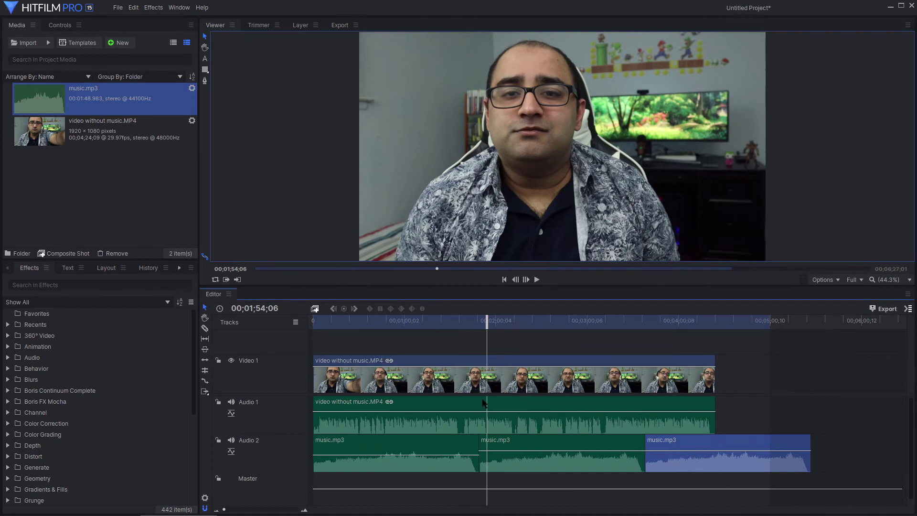
Step: Slice the last music copy at the video's end, delete the leftover, and lower both copies' levels
{"action": "left_click", "coordinate": [205, 329]}
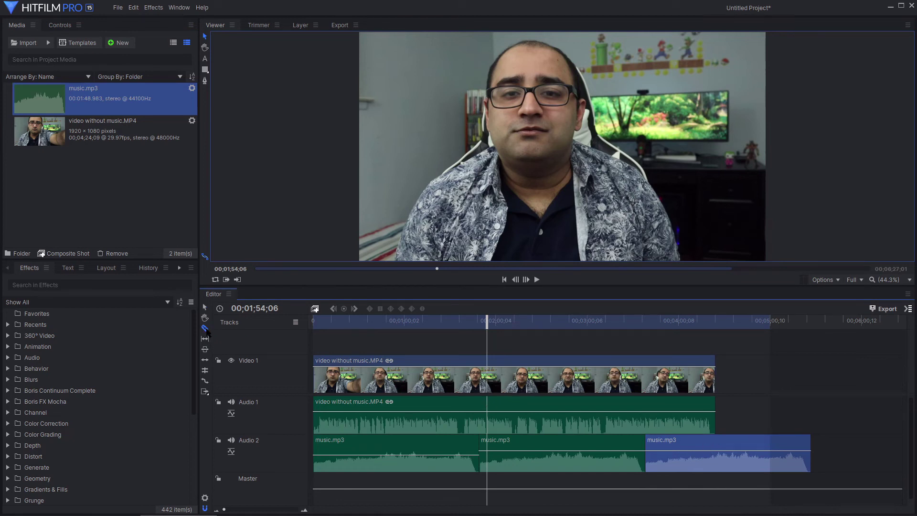
{"action": "left_click", "coordinate": [719, 444]}
{"action": "key", "text": "v"}
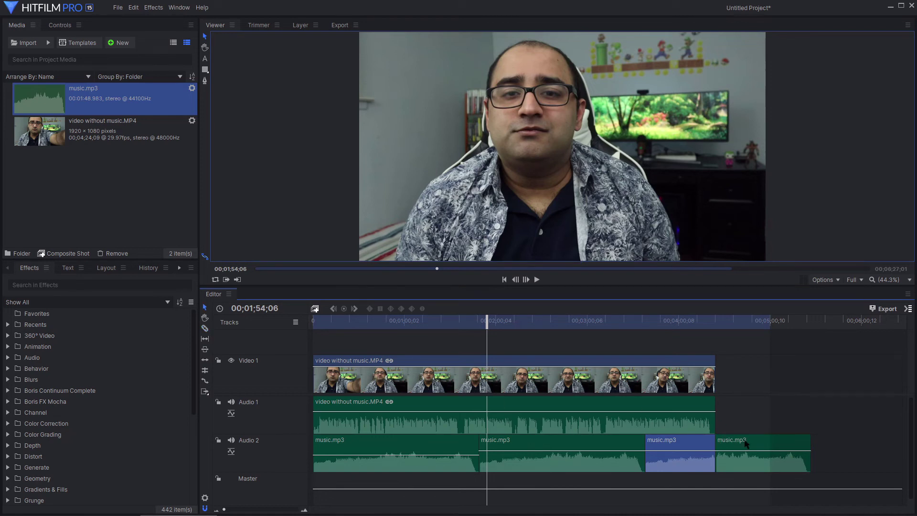
{"action": "left_click", "coordinate": [747, 445]}
{"action": "key", "text": "Delete"}
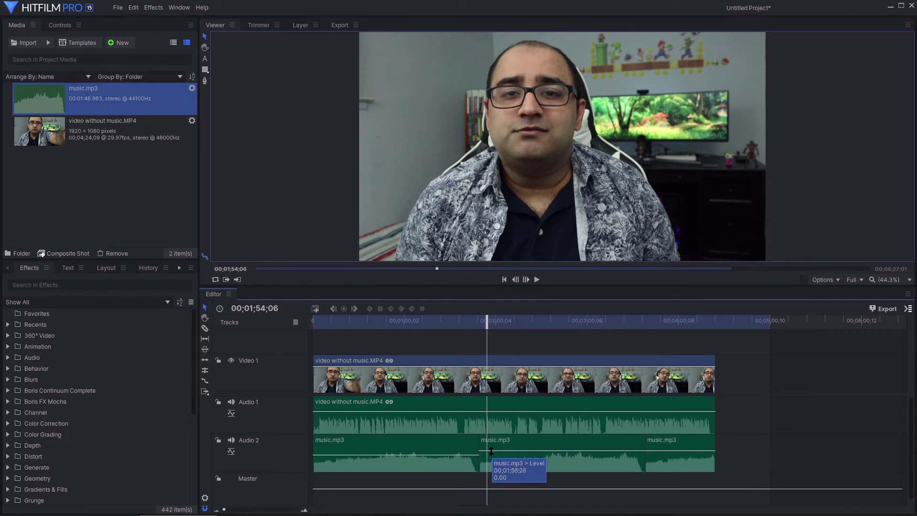
{"action": "left_click_drag", "start_coordinate": [490, 451], "coordinate": [490, 455]}
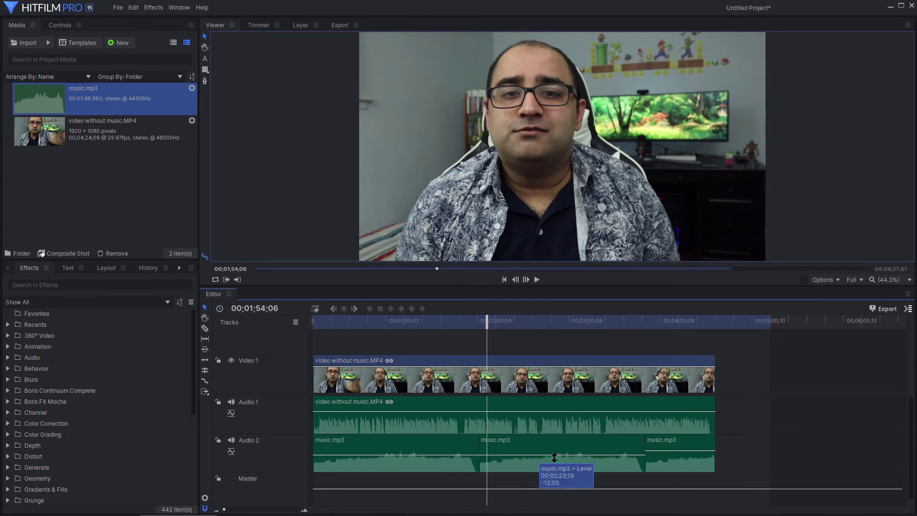
{"action": "left_click_drag", "start_coordinate": [659, 451], "coordinate": [657, 456]}
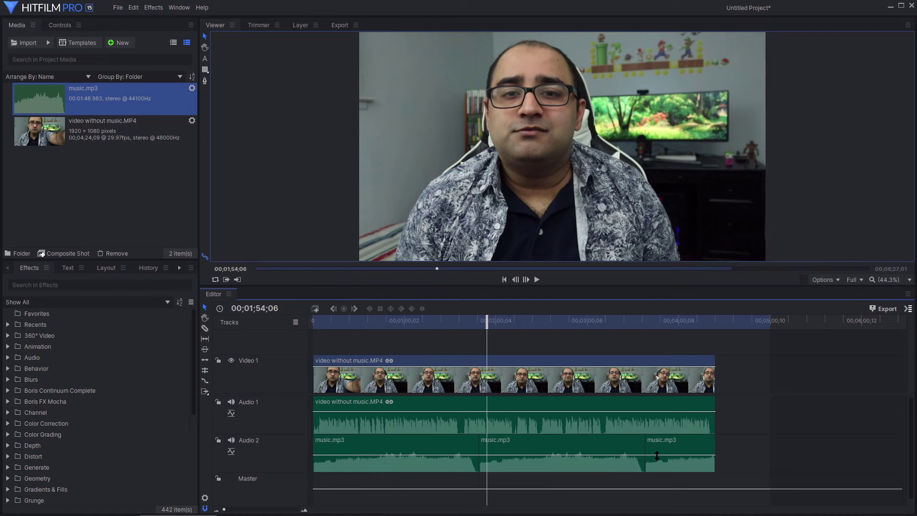
Step: Export the timeline to MP4 on the Desktop and open the folder showing Untitled.mp4
{"action": "key", "text": "ctrl+m"}
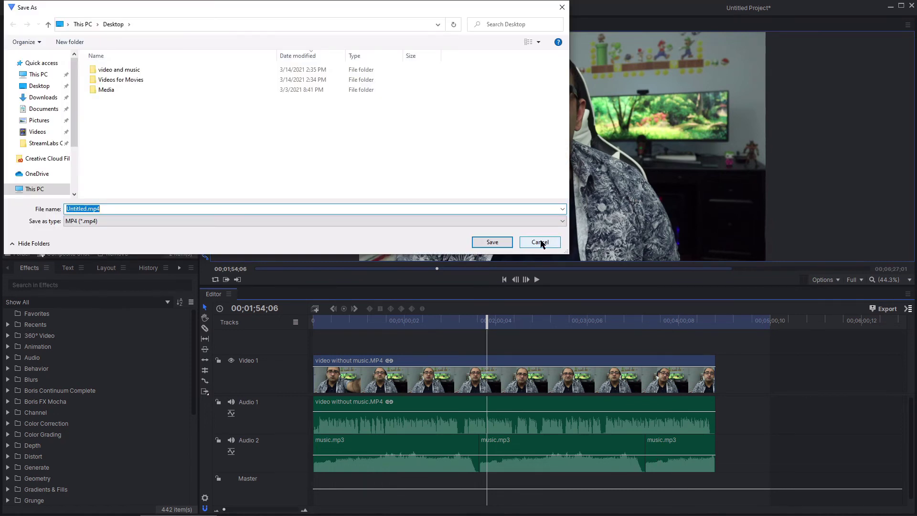
{"action": "key", "text": "End"}
{"action": "key", "text": "shift+Home"}
{"action": "type", "text": "A"}
{"action": "key", "text": "Return"}
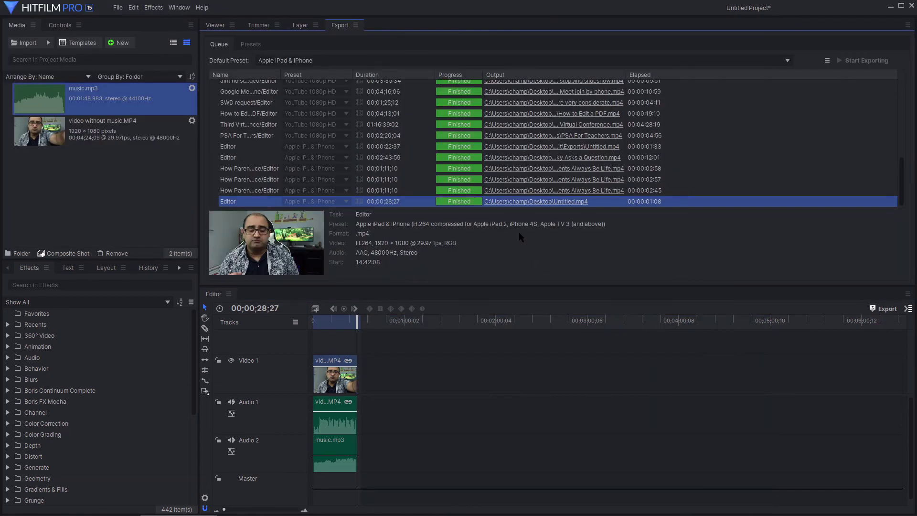
{"action": "left_click", "coordinate": [502, 205]}
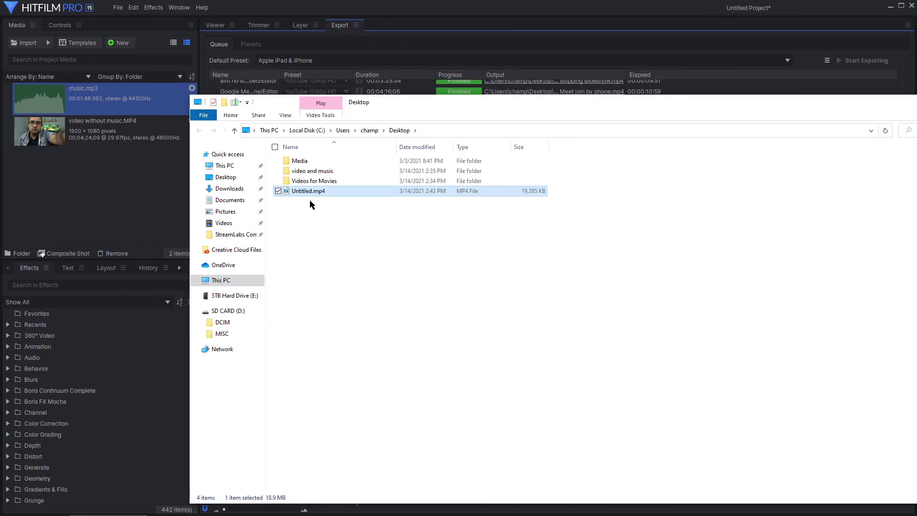
Step: Play the exported Untitled.mp4 to check it, then close the video player
{"action": "double_click", "coordinate": [303, 194]}
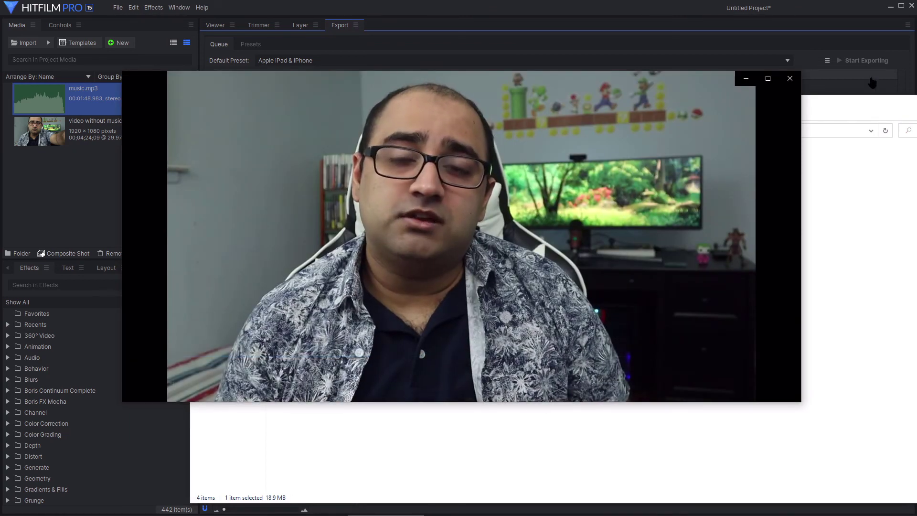
{"action": "left_click", "coordinate": [791, 79]}
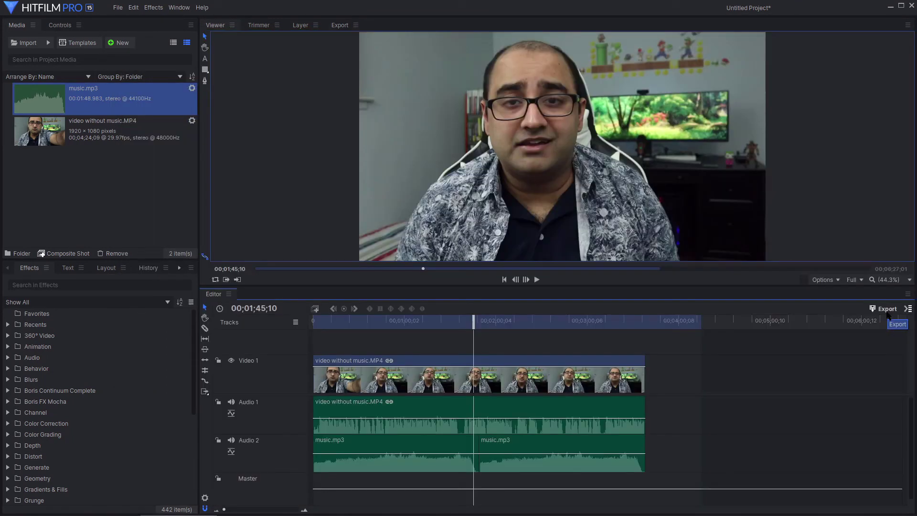